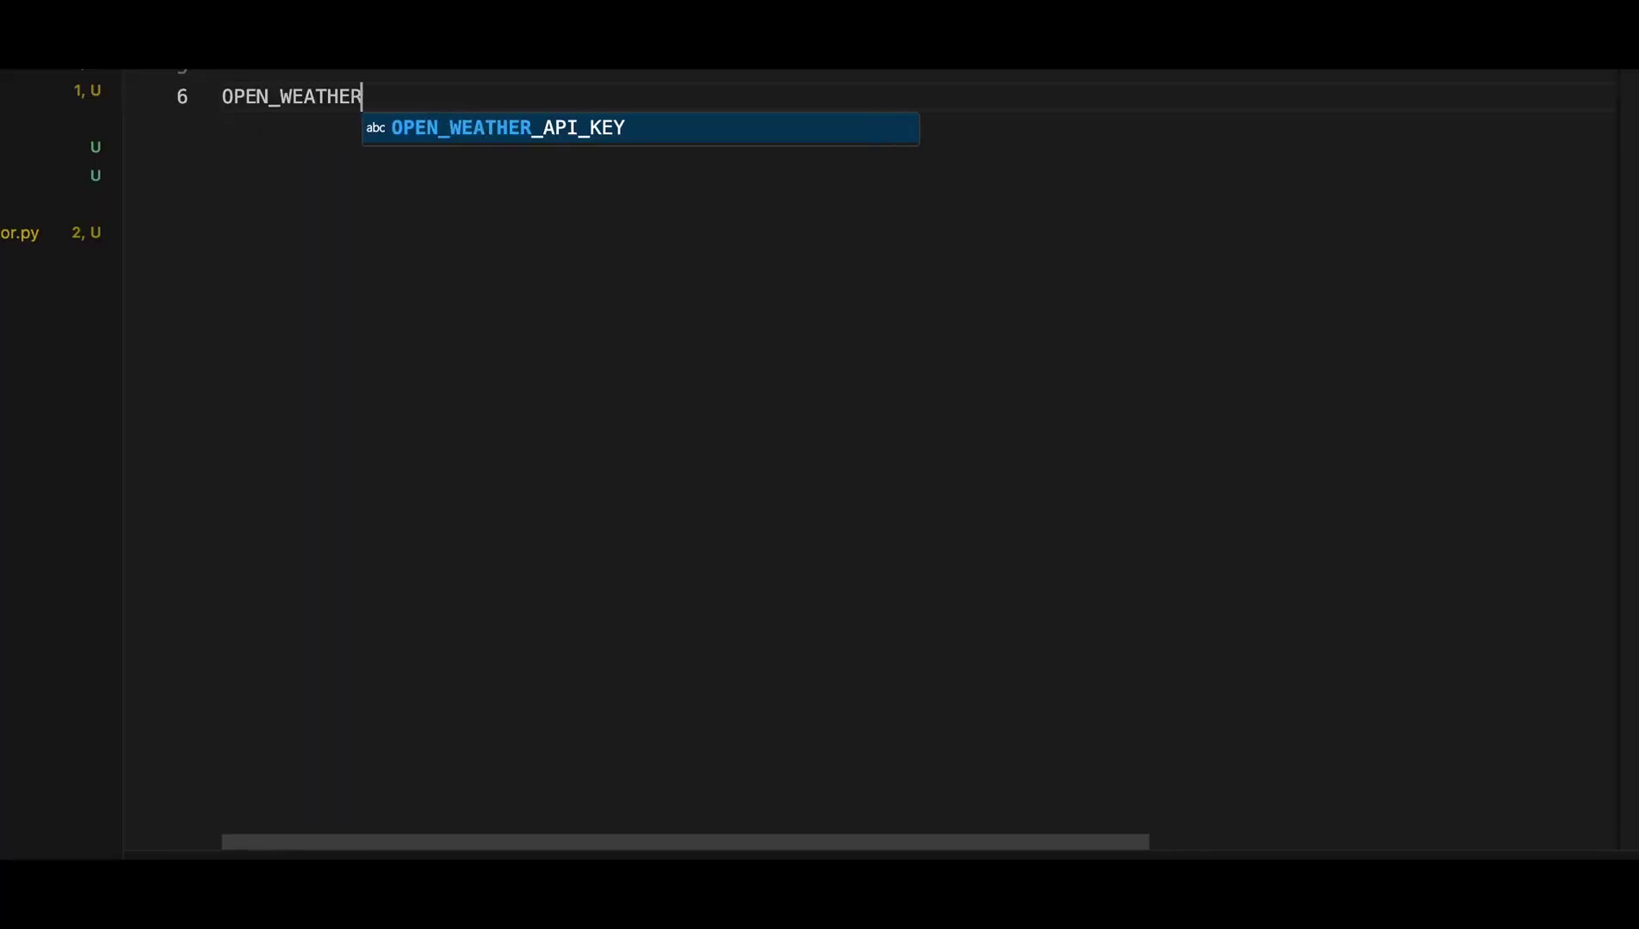
{"action": "type", "text": "_API_KEY="}
Step: Add the OPEN_API_KEY line in the editor and sign in to OpenWeather
{"action": "key", "text": "Return"}
{"action": "type", "text": "OPEN_API_K"}
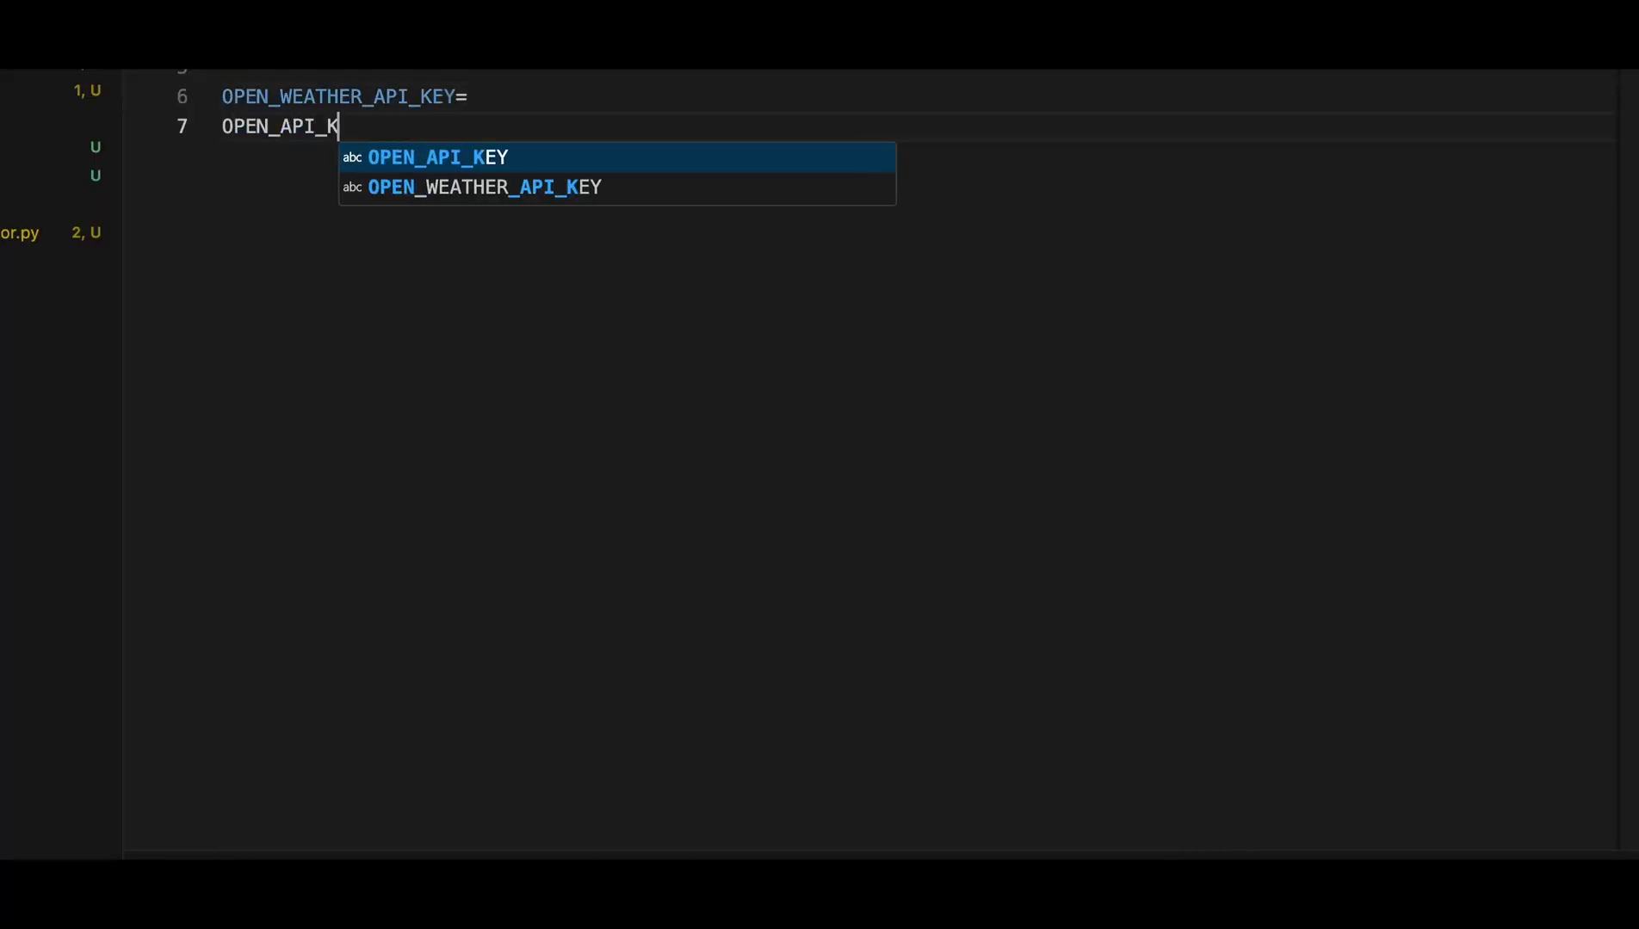
{"action": "type", "text": "EY="}
{"action": "key", "text": "Return"}
{"action": "type", "text": "LAT="}
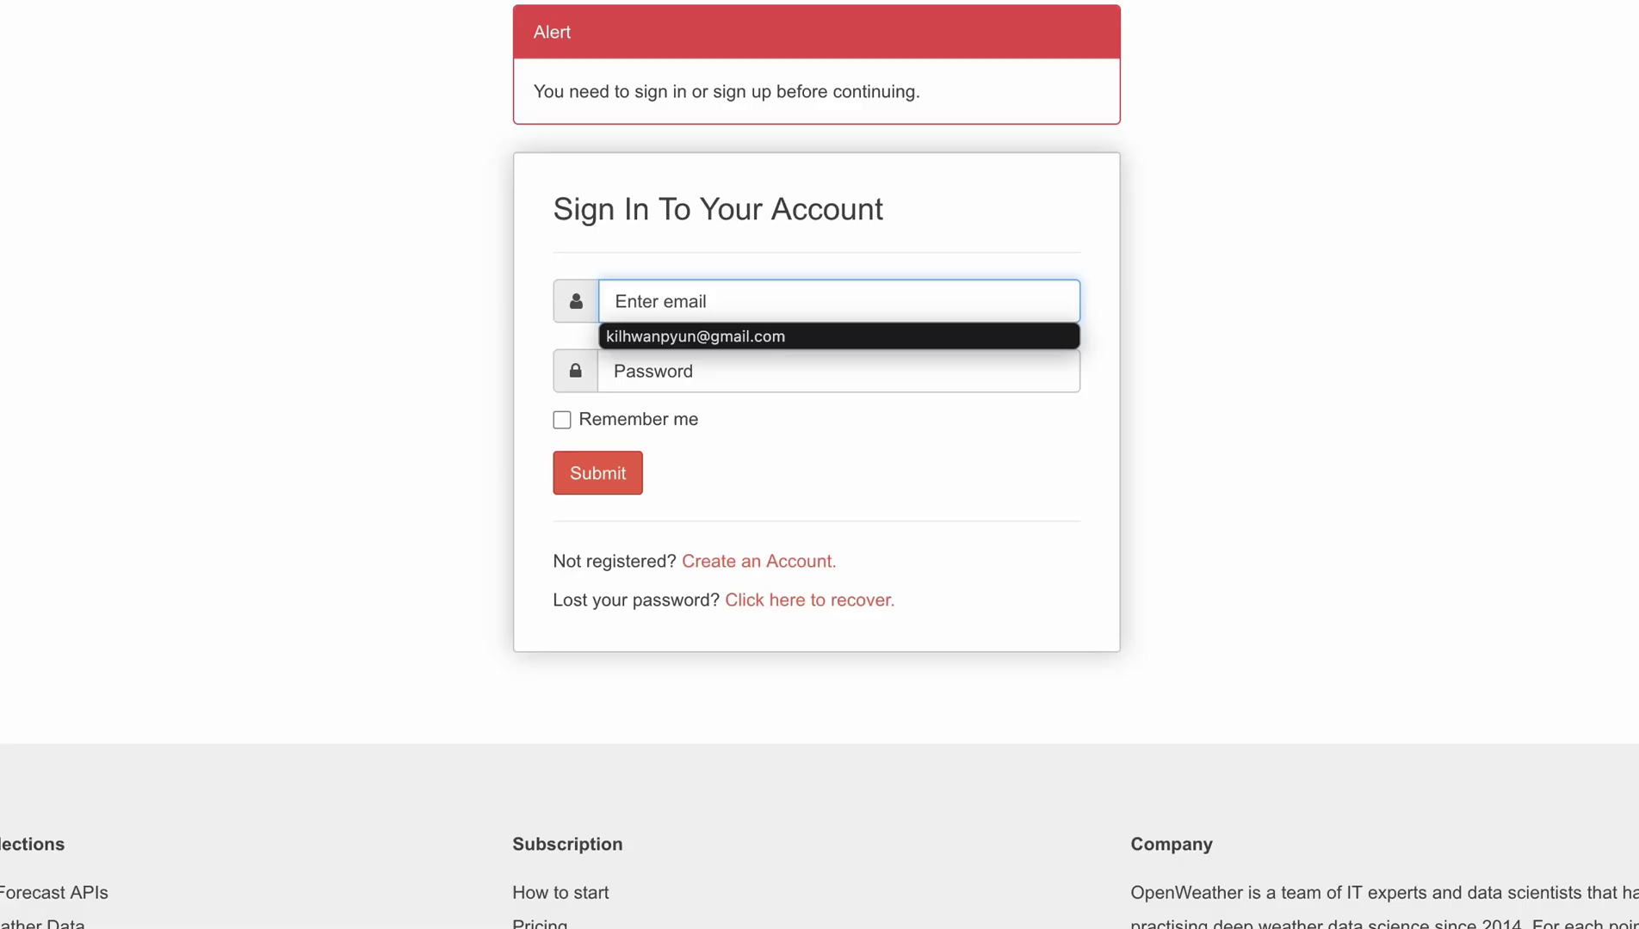
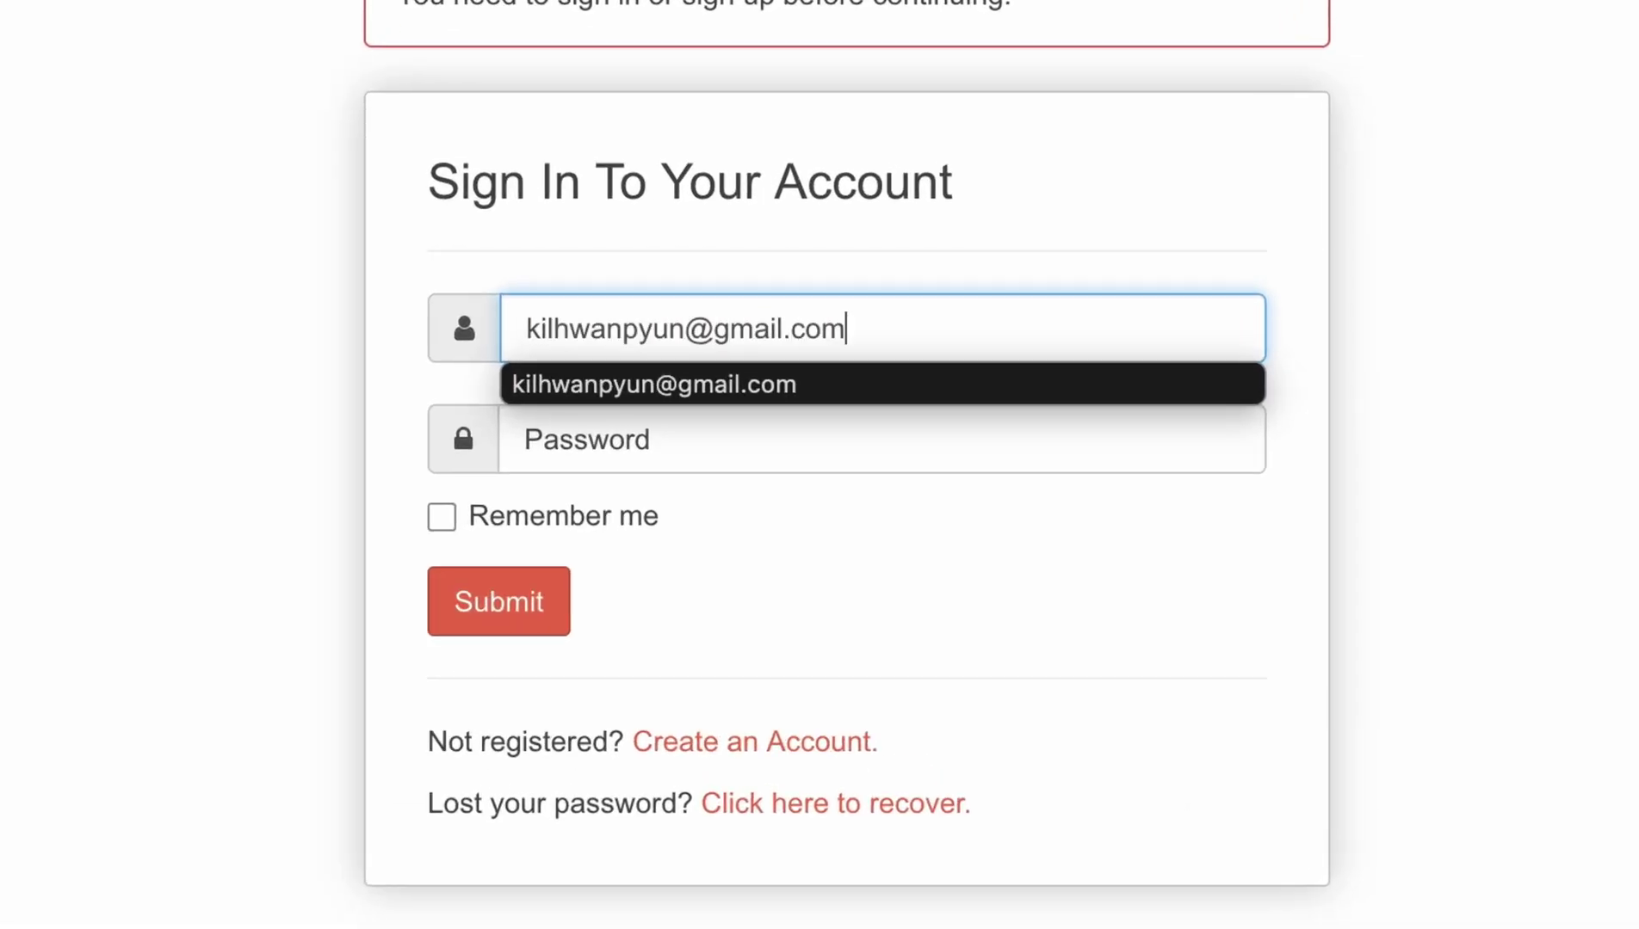
{"action": "key", "text": "Tab"}
{"action": "type", "text": "****"}
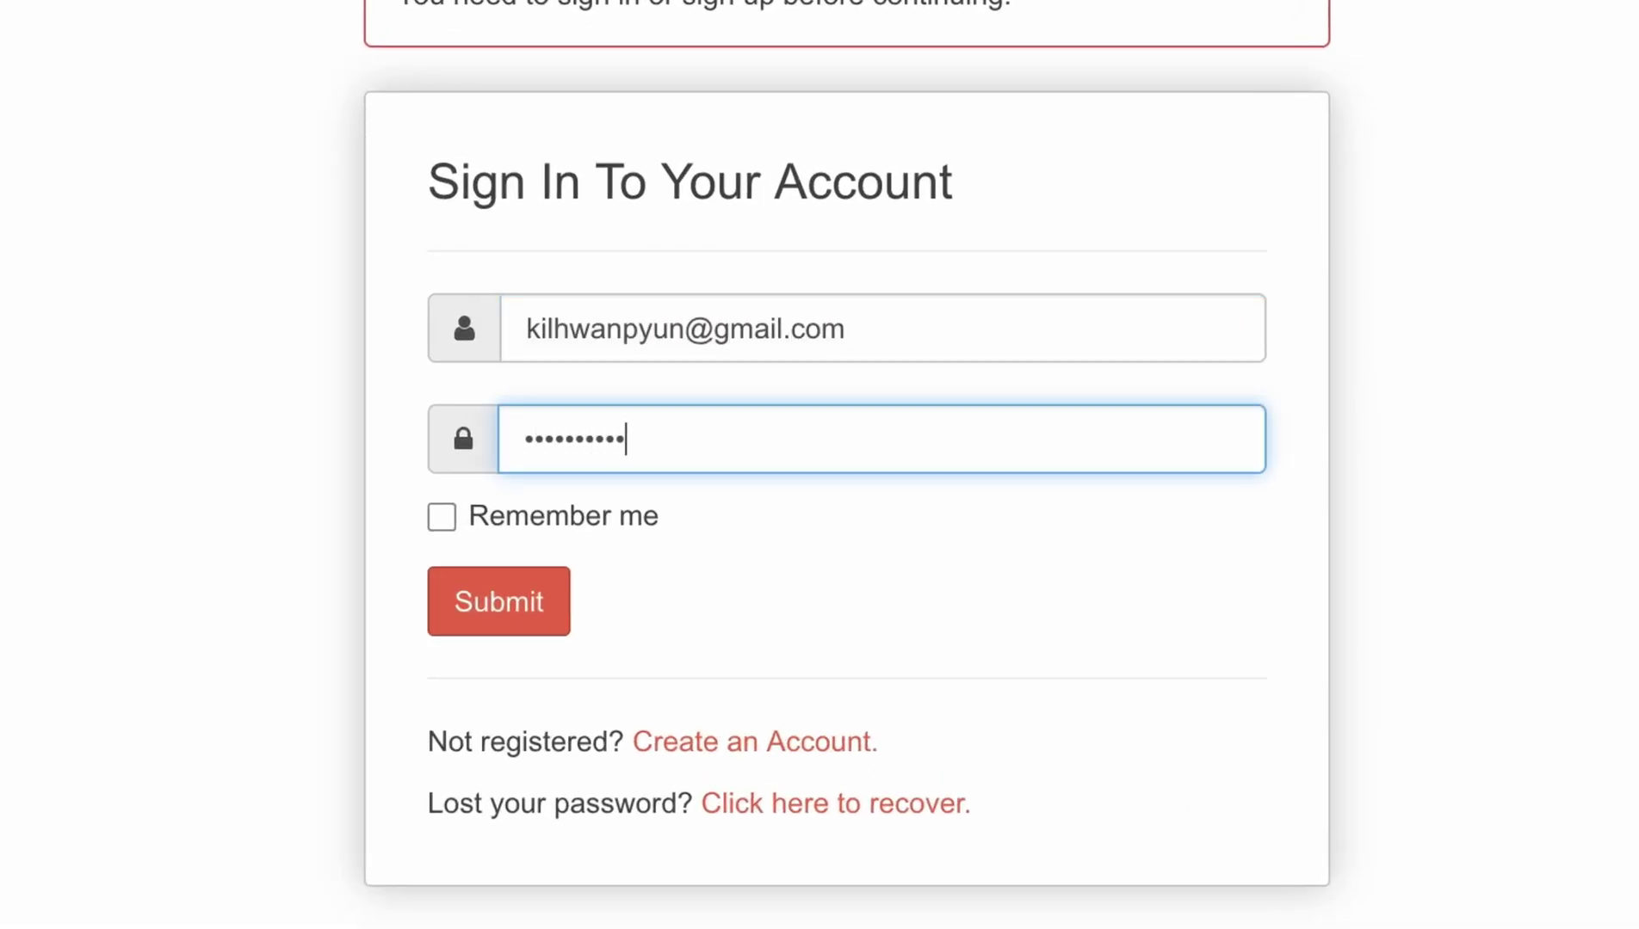
{"action": "type", "text": "*****"}
{"action": "key", "text": "Return"}
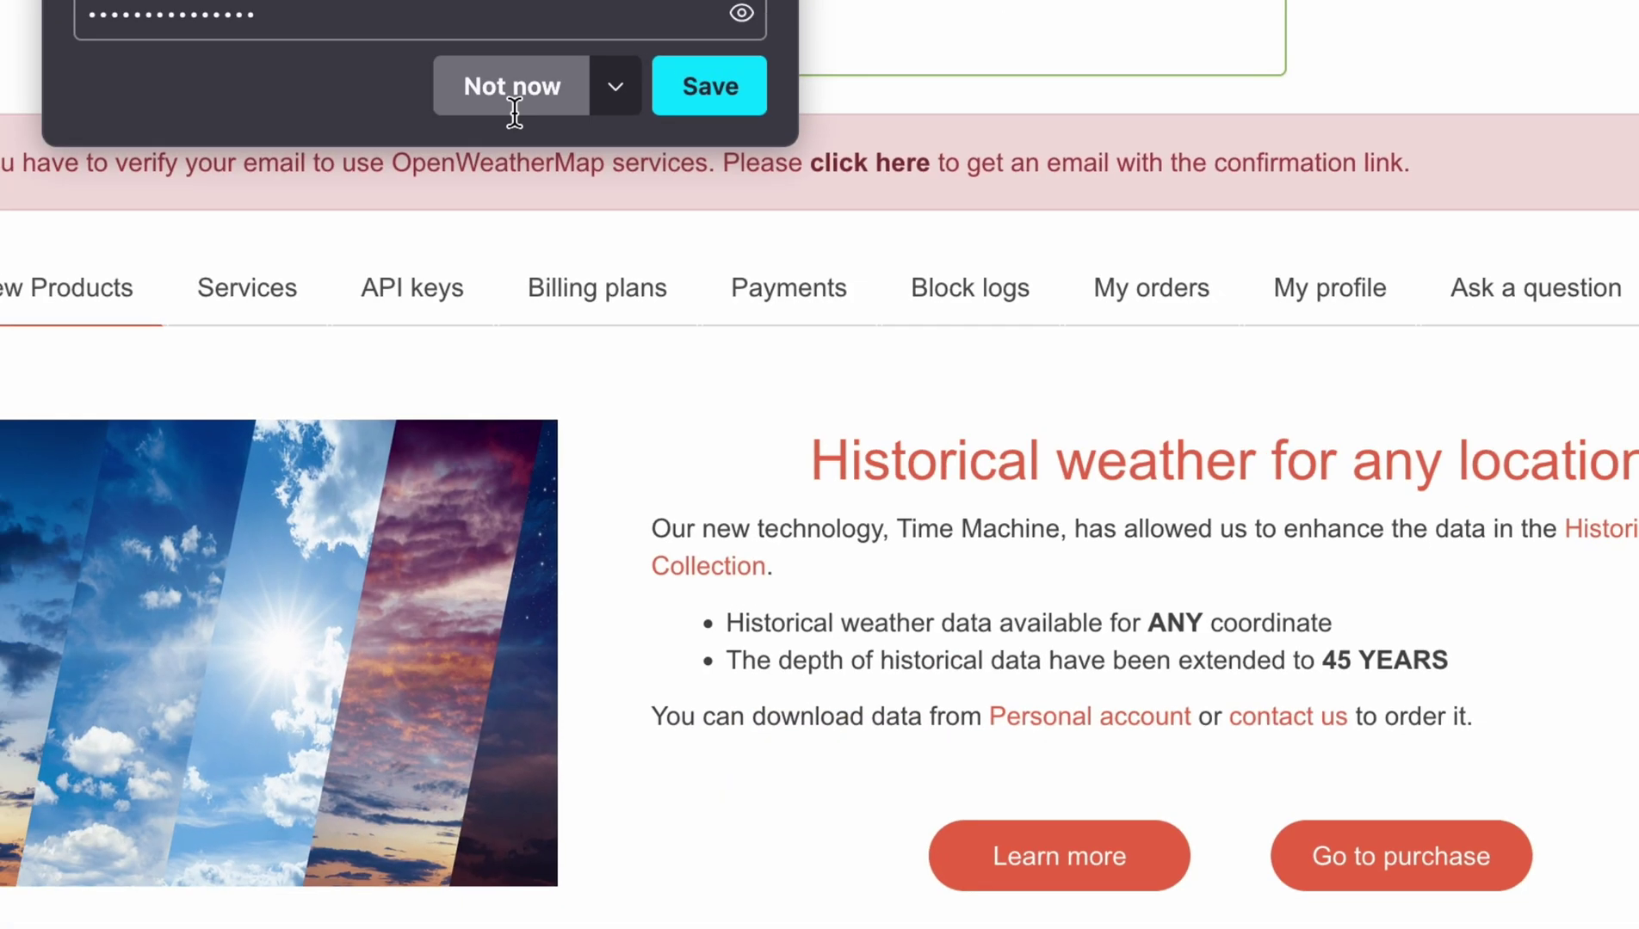
Step: Go to OpenWeather's API keys tab and enter dall-e as the new key name
{"action": "left_click", "coordinate": [514, 110]}
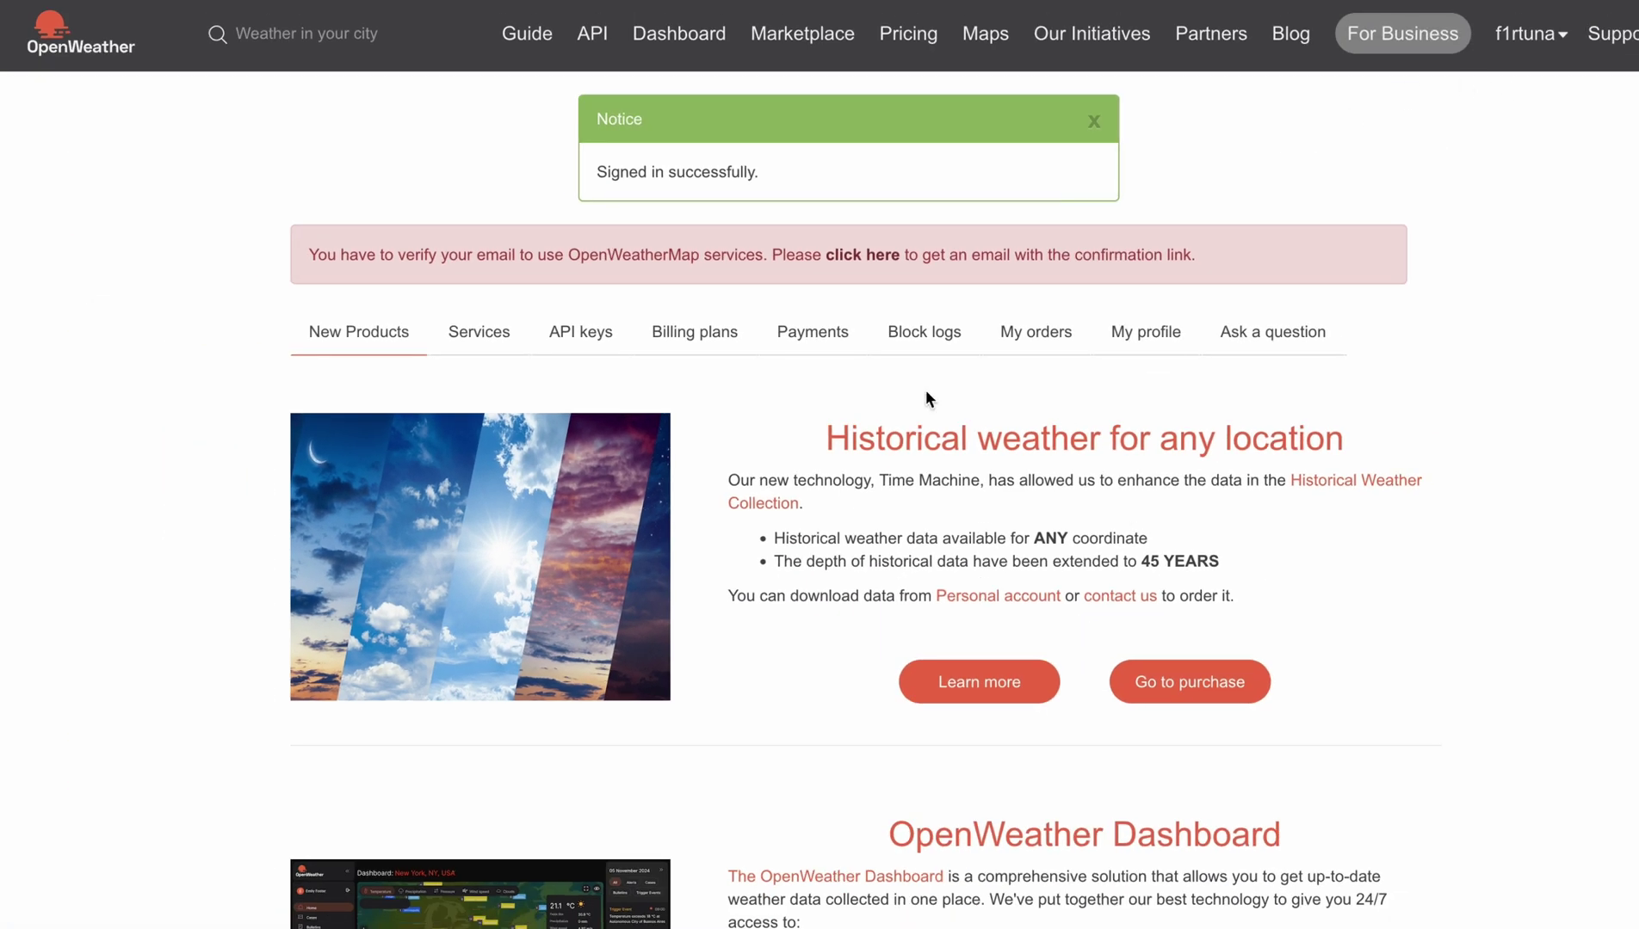
{"action": "left_click", "coordinate": [560, 337]}
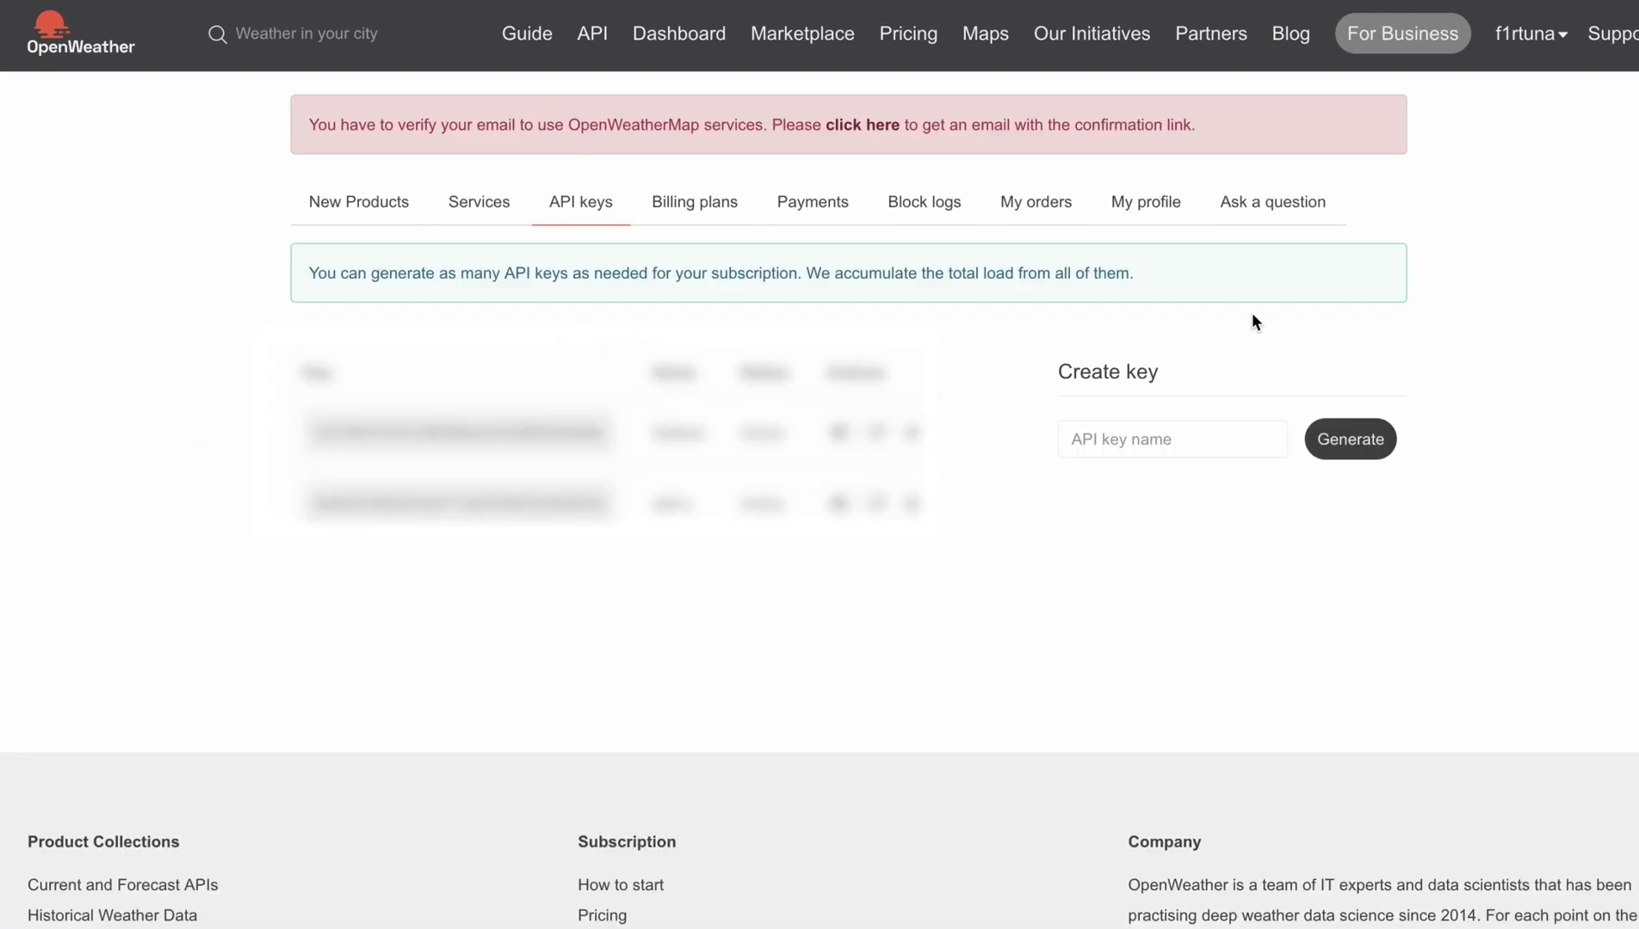
{"action": "left_click", "coordinate": [1180, 438]}
{"action": "type", "text": "da"}
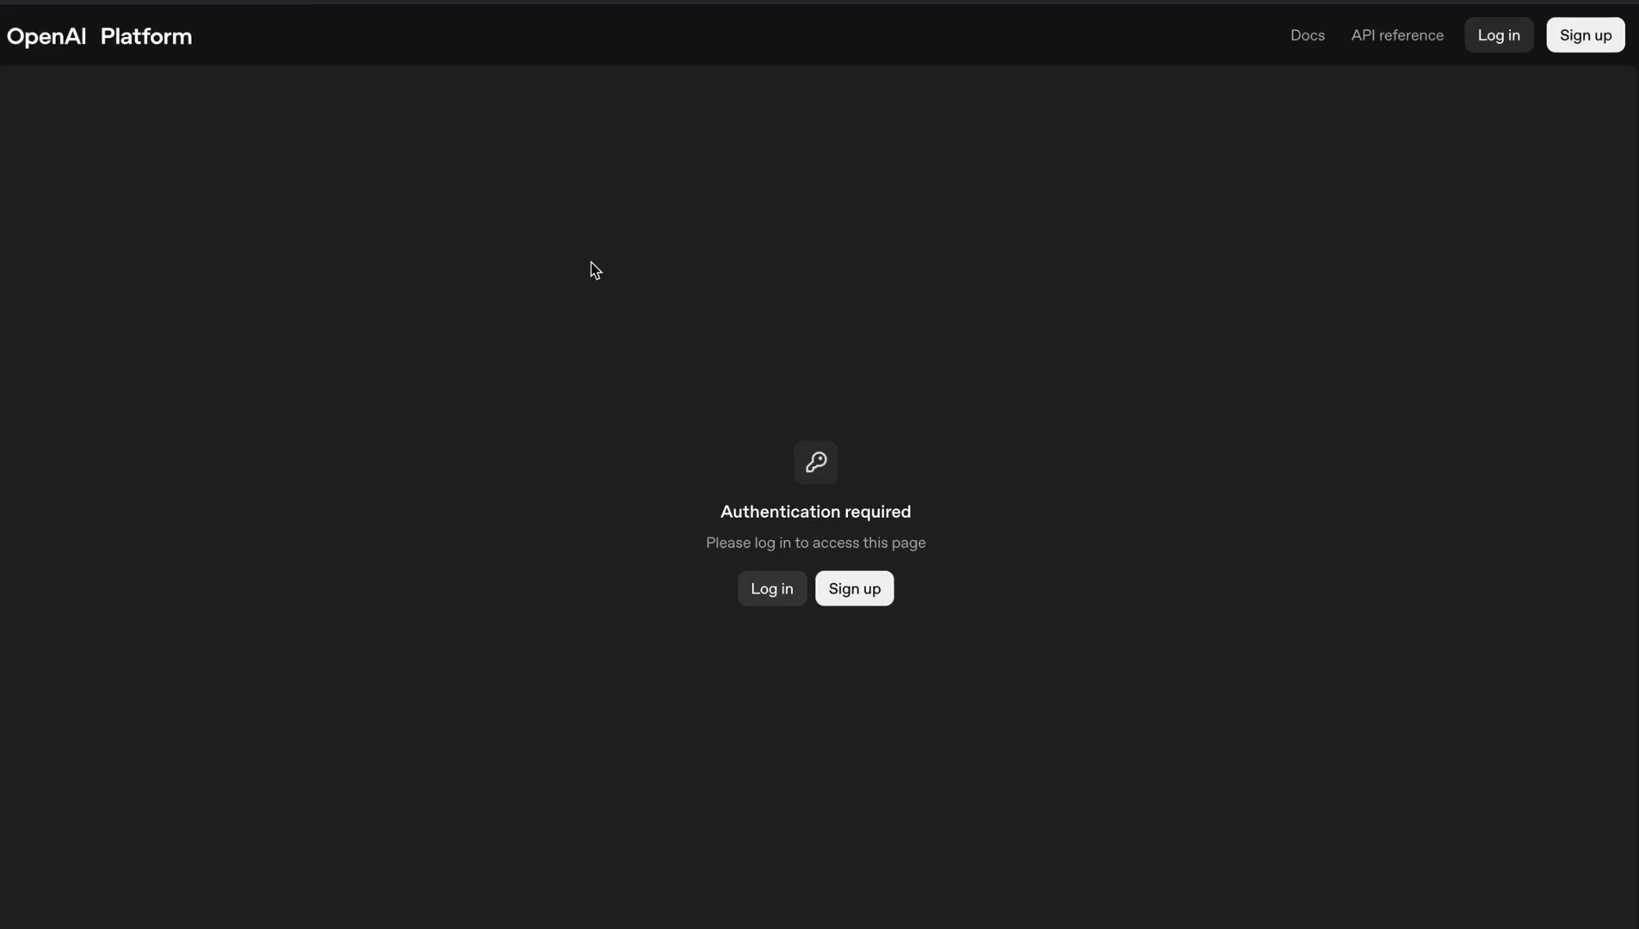
Step: Log into OpenAI Platform with Google and generate a new secret key
{"action": "left_click", "coordinate": [775, 592]}
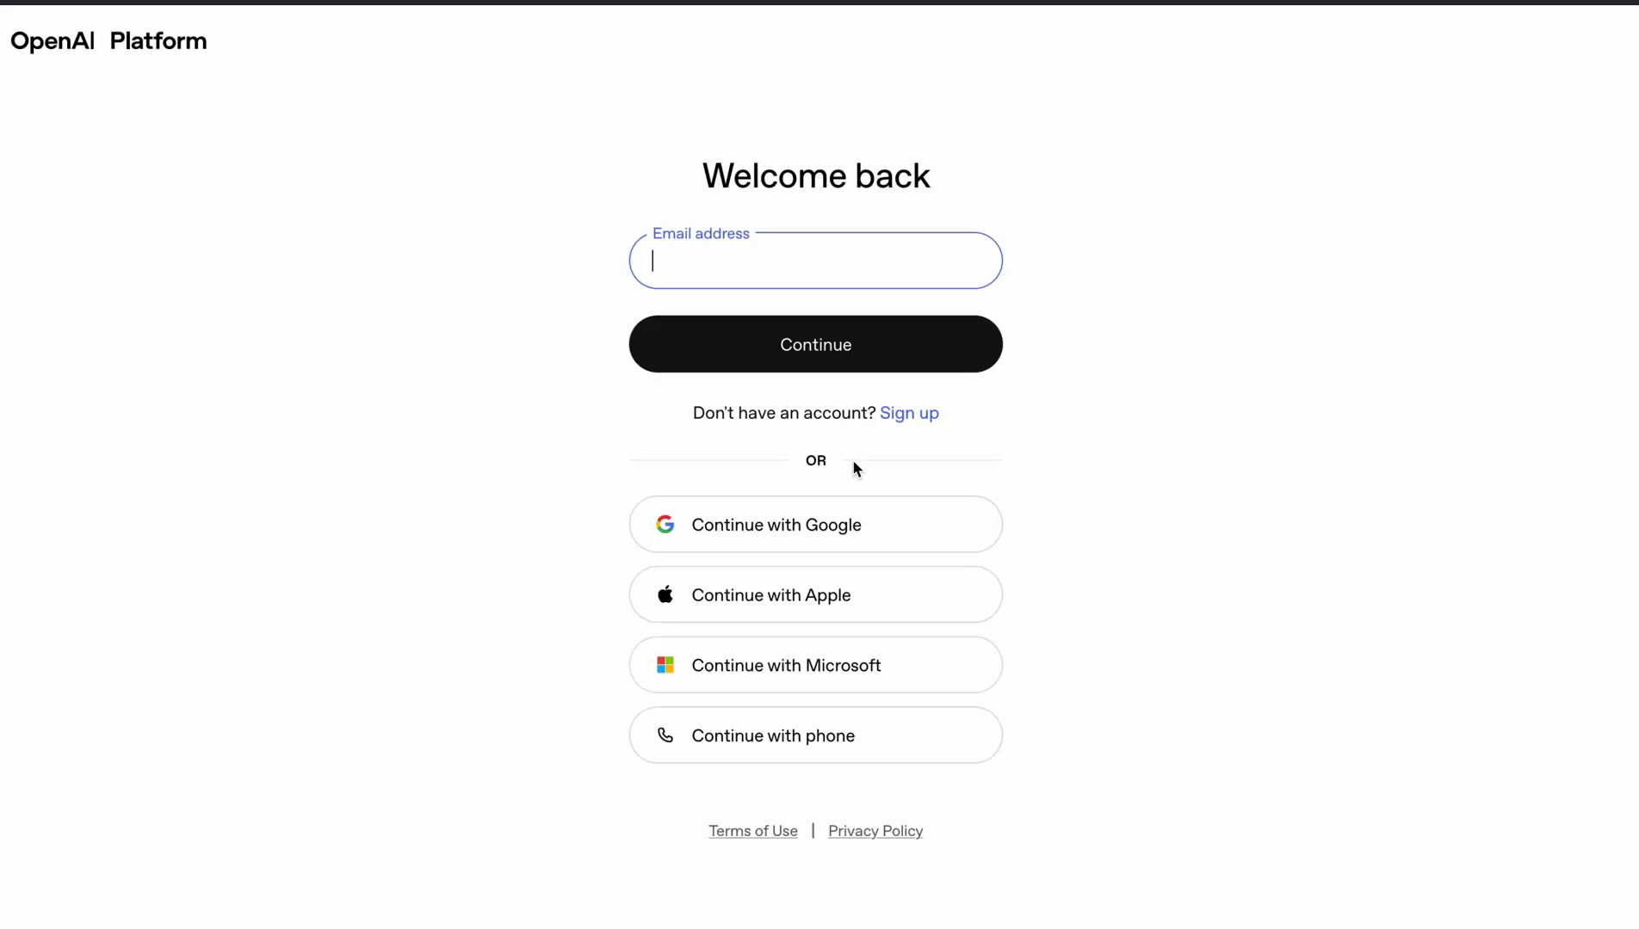
{"action": "left_click", "coordinate": [815, 543]}
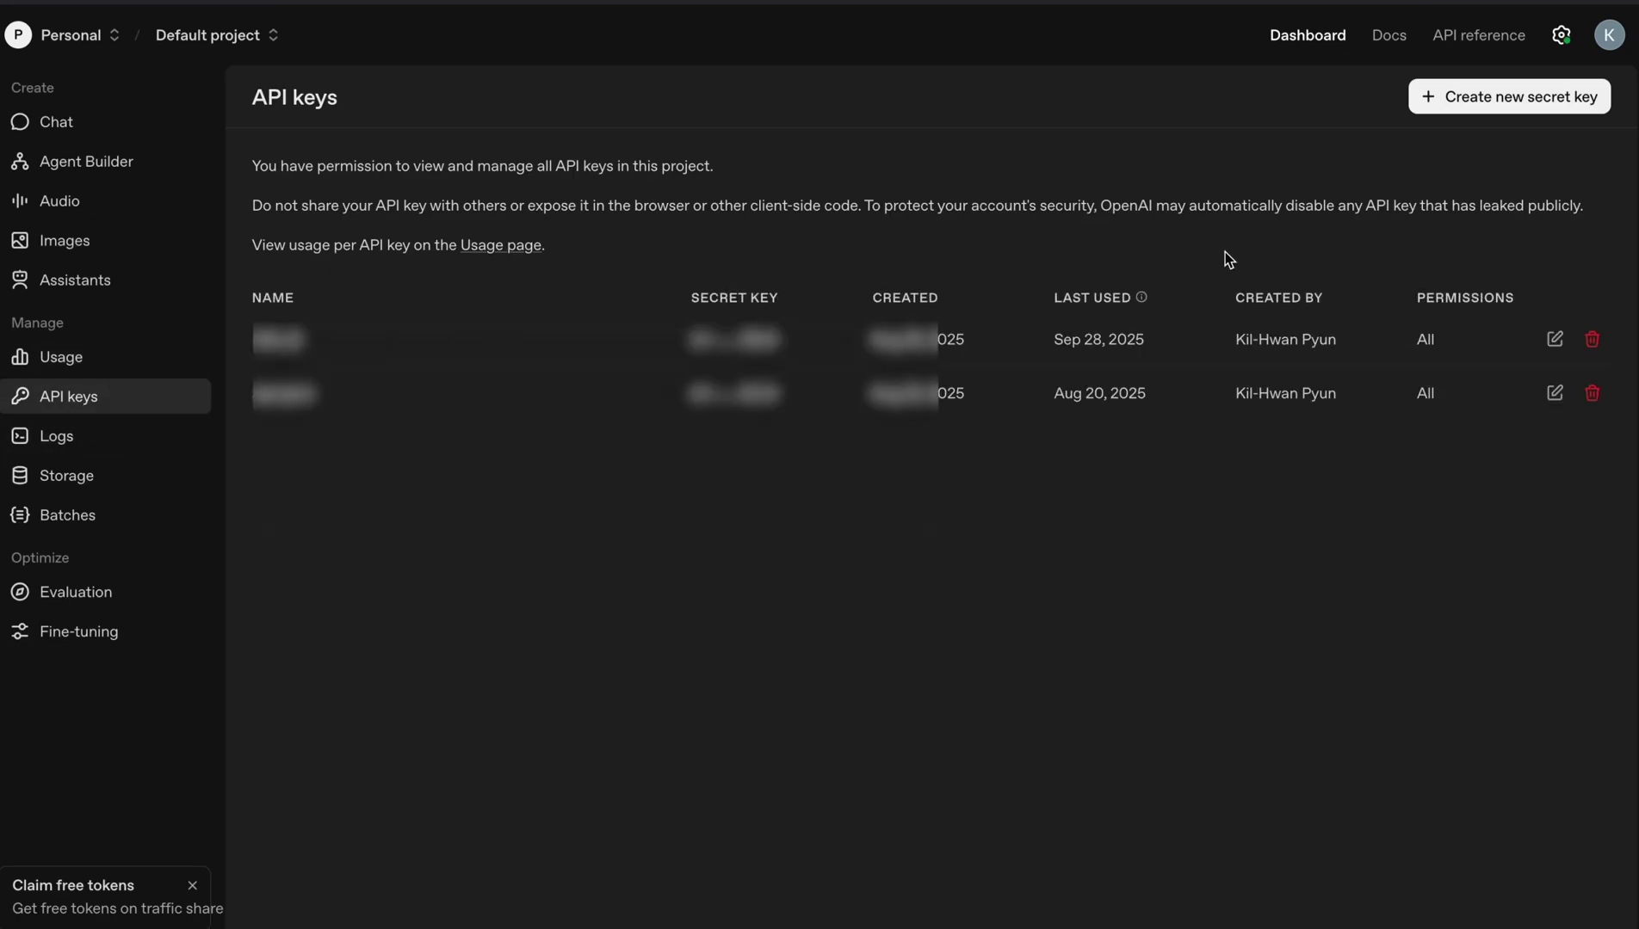
{"action": "left_click", "coordinate": [1477, 100]}
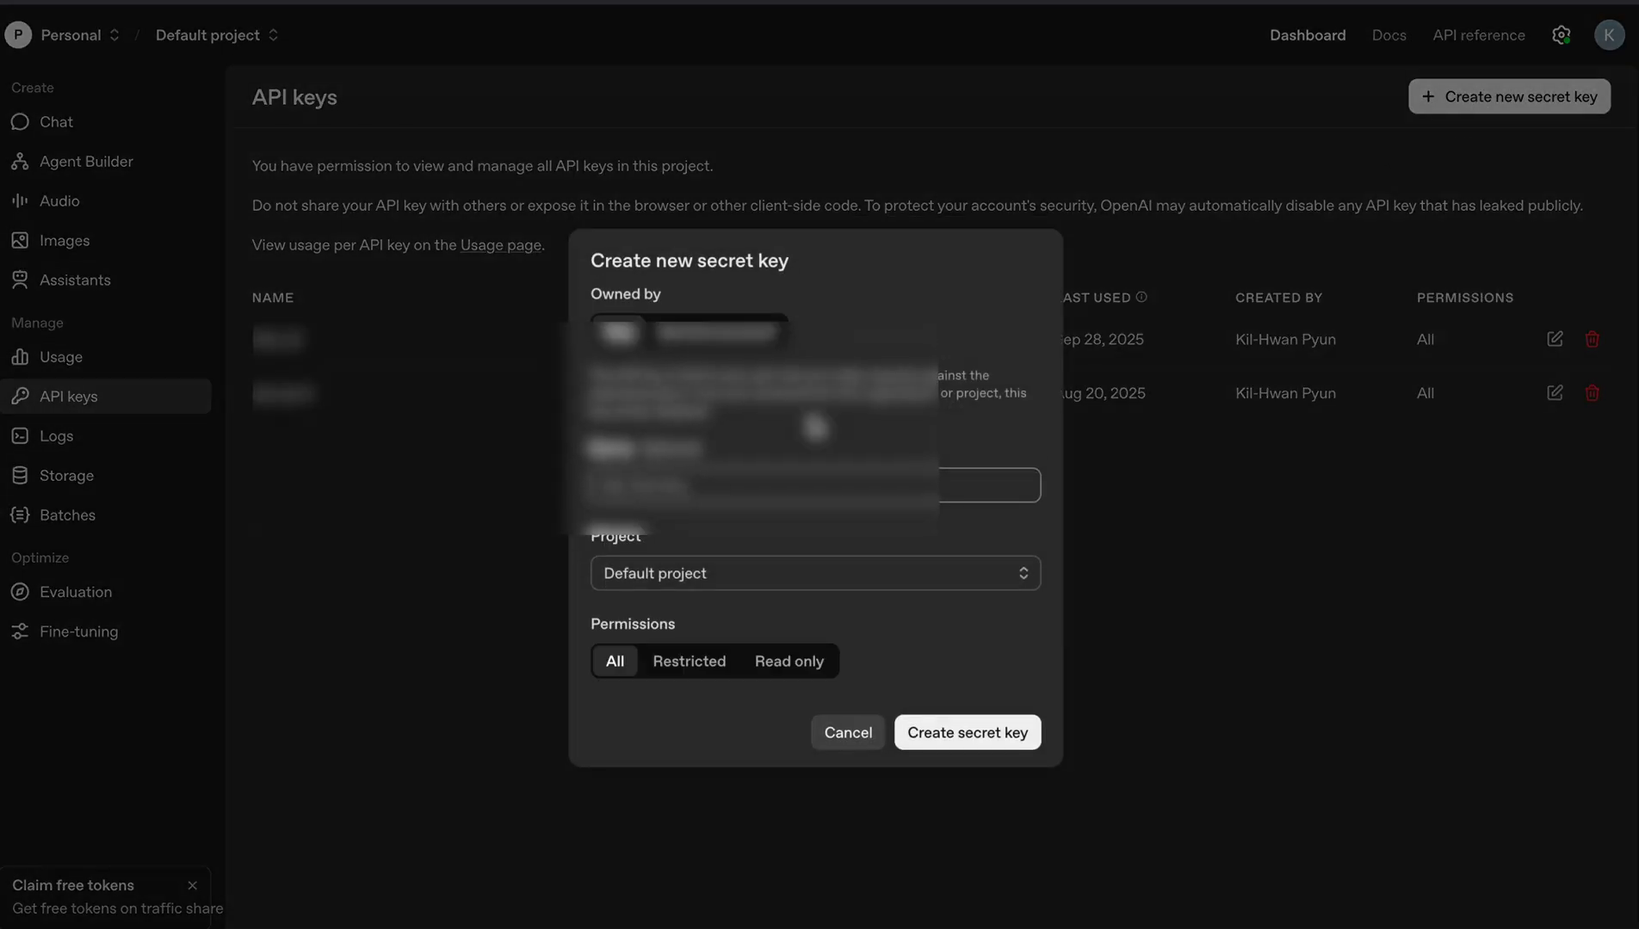
{"action": "left_click", "coordinate": [1005, 748]}
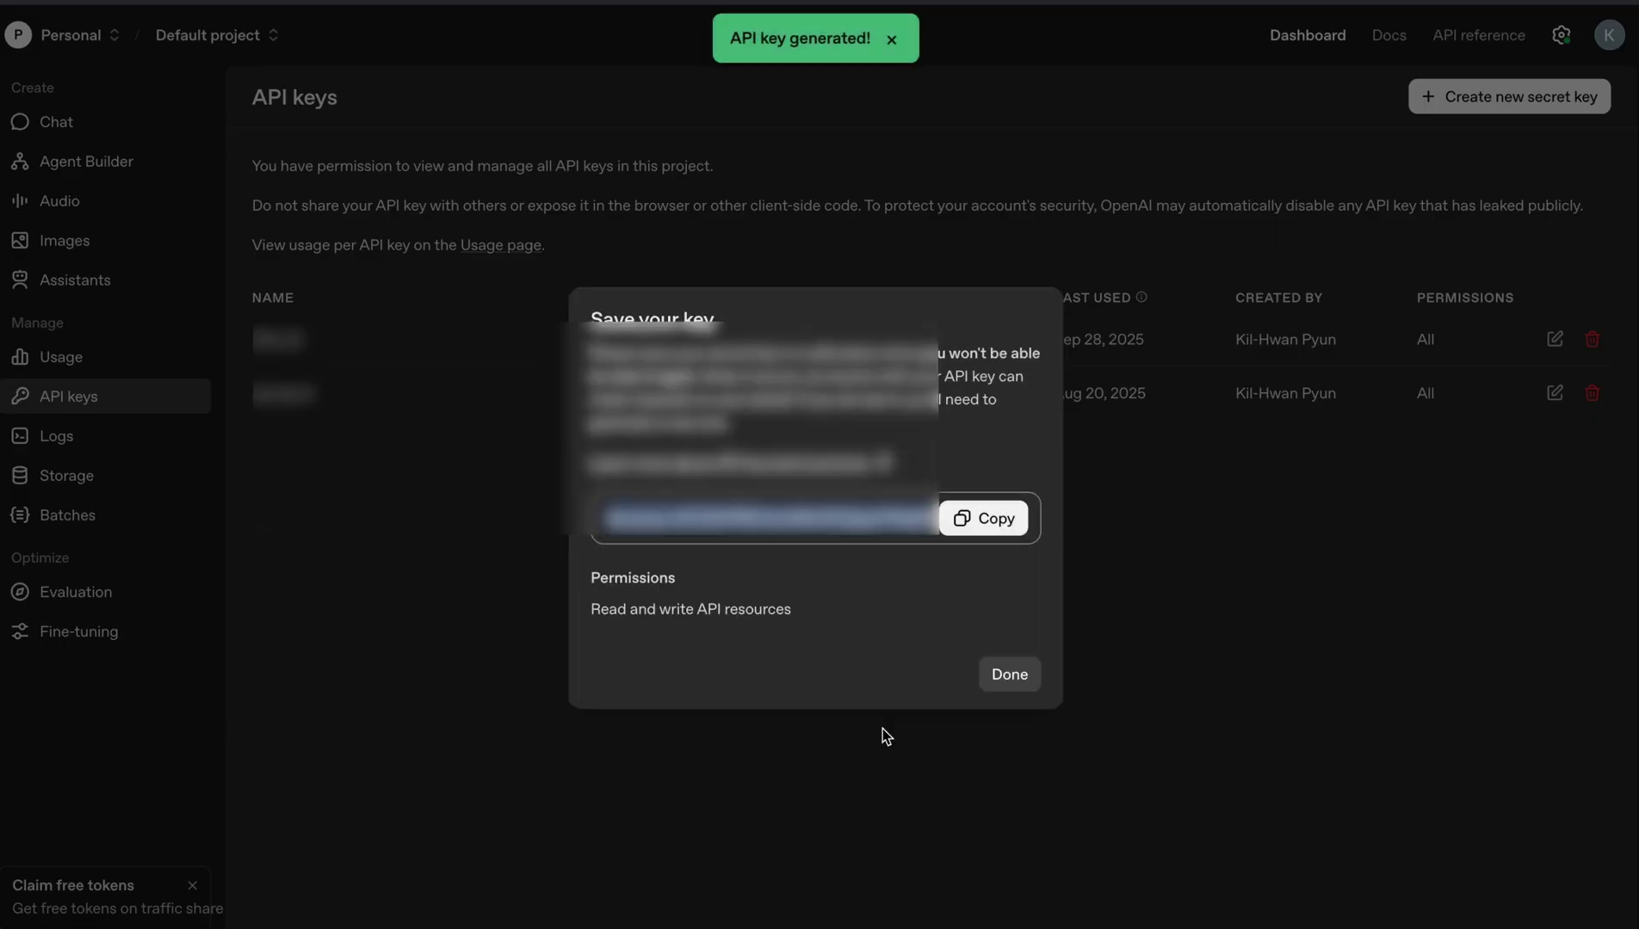
{"action": "left_click", "coordinate": [1001, 677]}
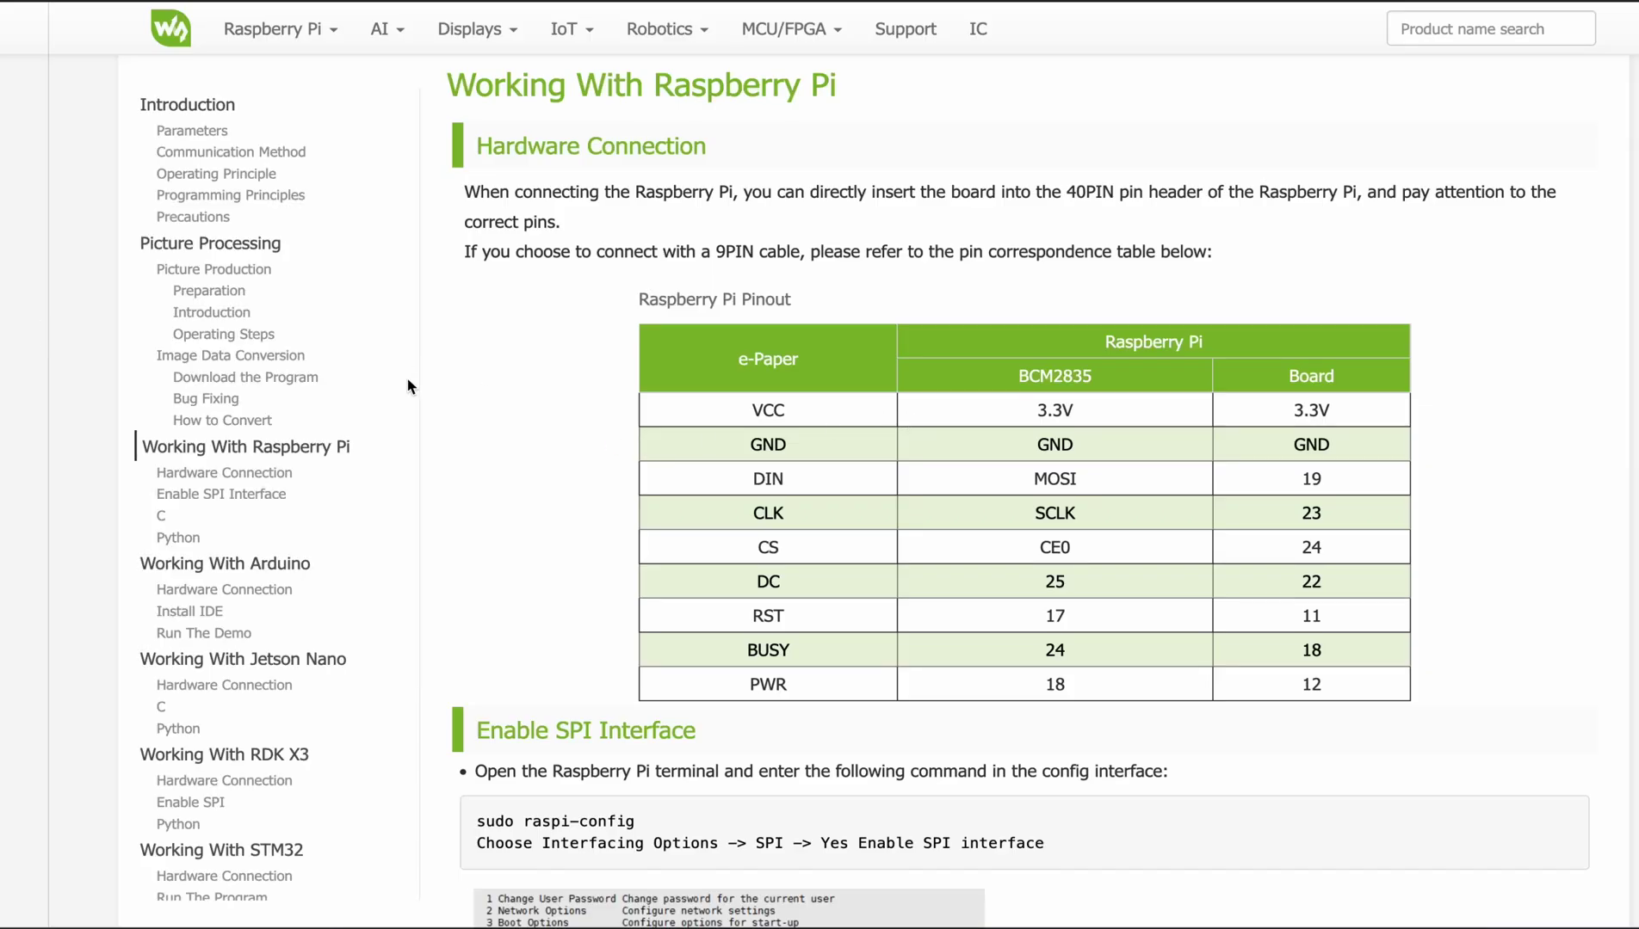
Step: Open the Raspberry Pi Python instructions for the 4inch e-Paper HAT+ (E)
{"action": "left_click", "coordinate": [322, 536]}
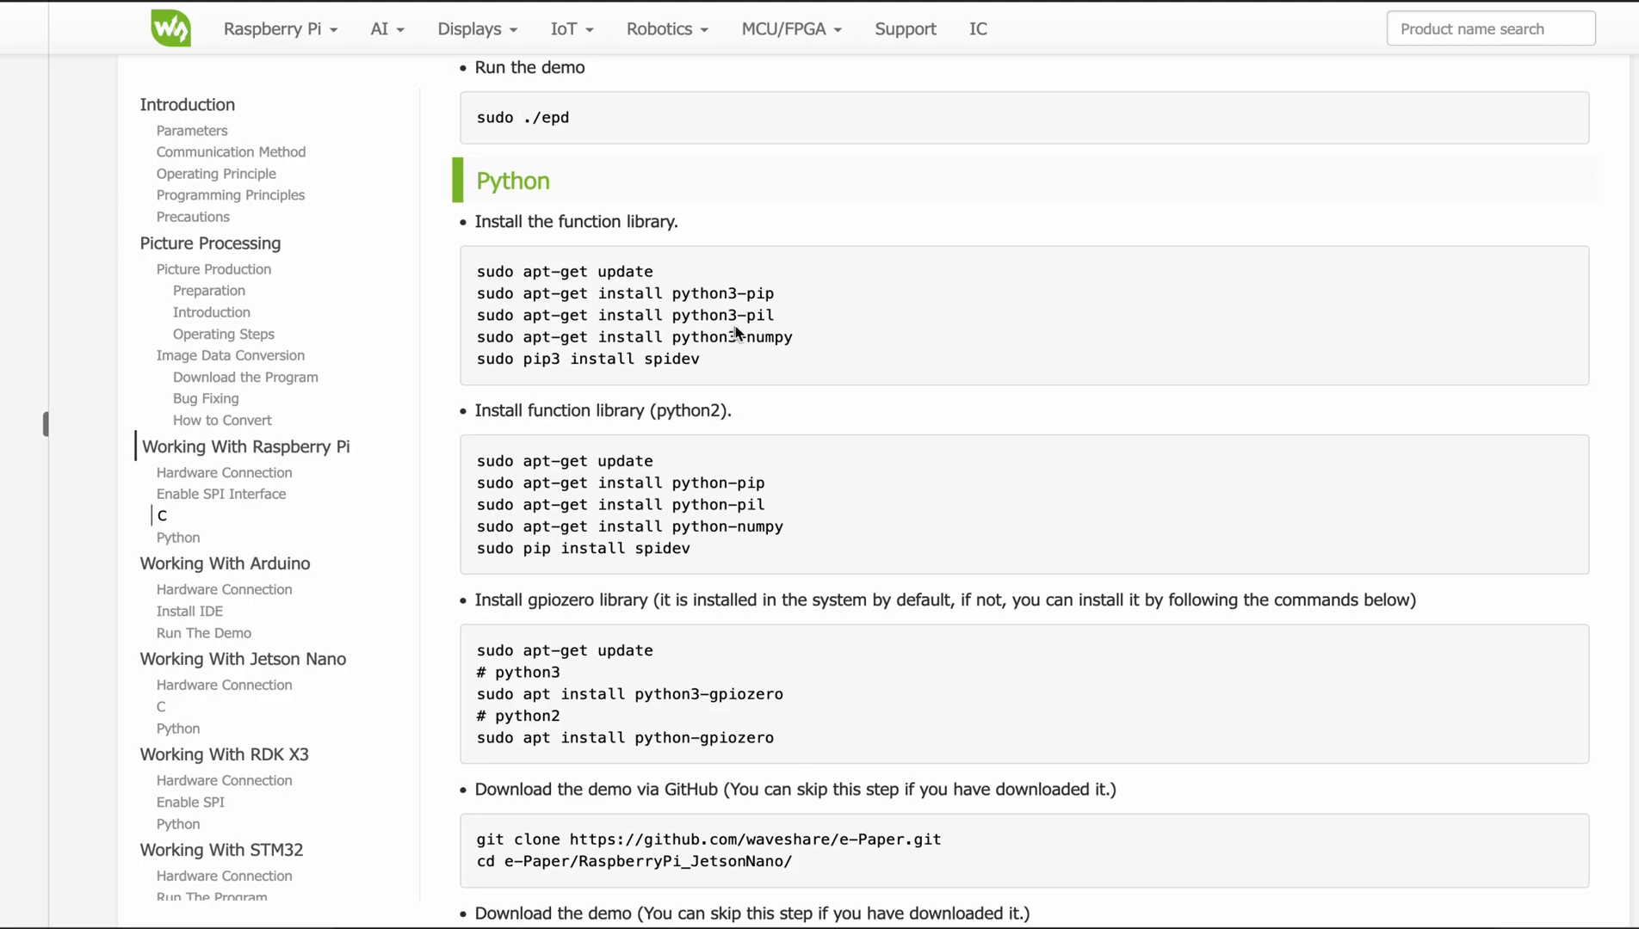
{"action": "left_click_drag", "start_coordinate": [494, 273], "coordinate": [677, 457]}
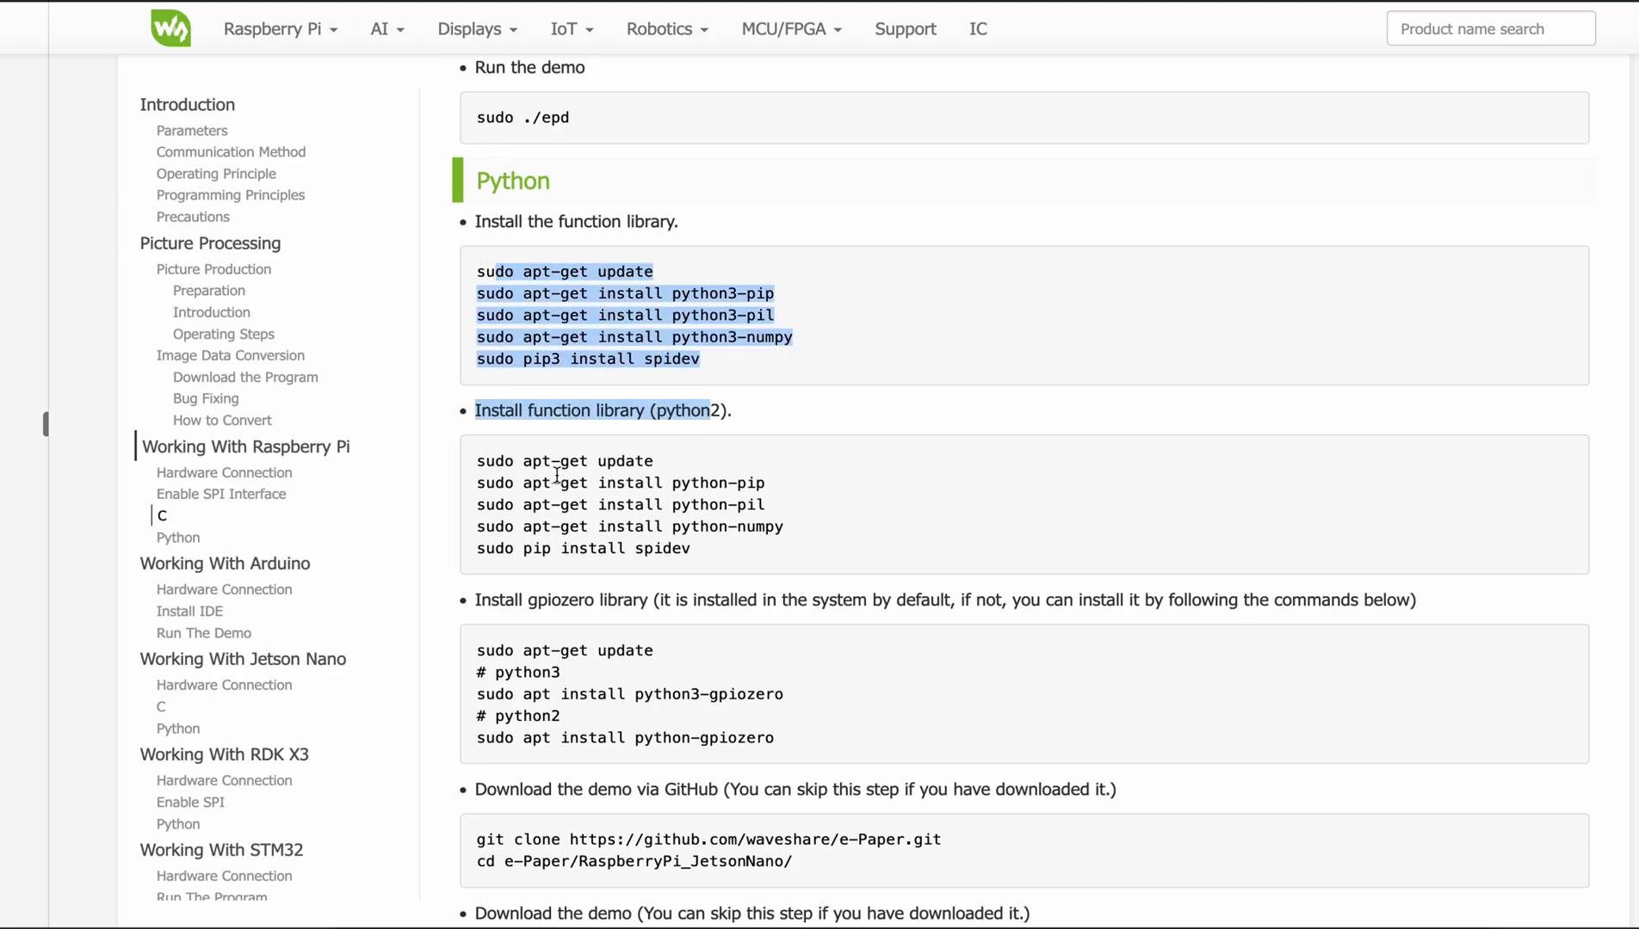
{"action": "scroll", "coordinate": [542, 505], "scroll_direction": "down", "scroll_amount": 2}
{"action": "left_click", "coordinate": [543, 502]}
{"action": "scroll", "coordinate": [545, 499], "scroll_direction": "down", "scroll_amount": 2}
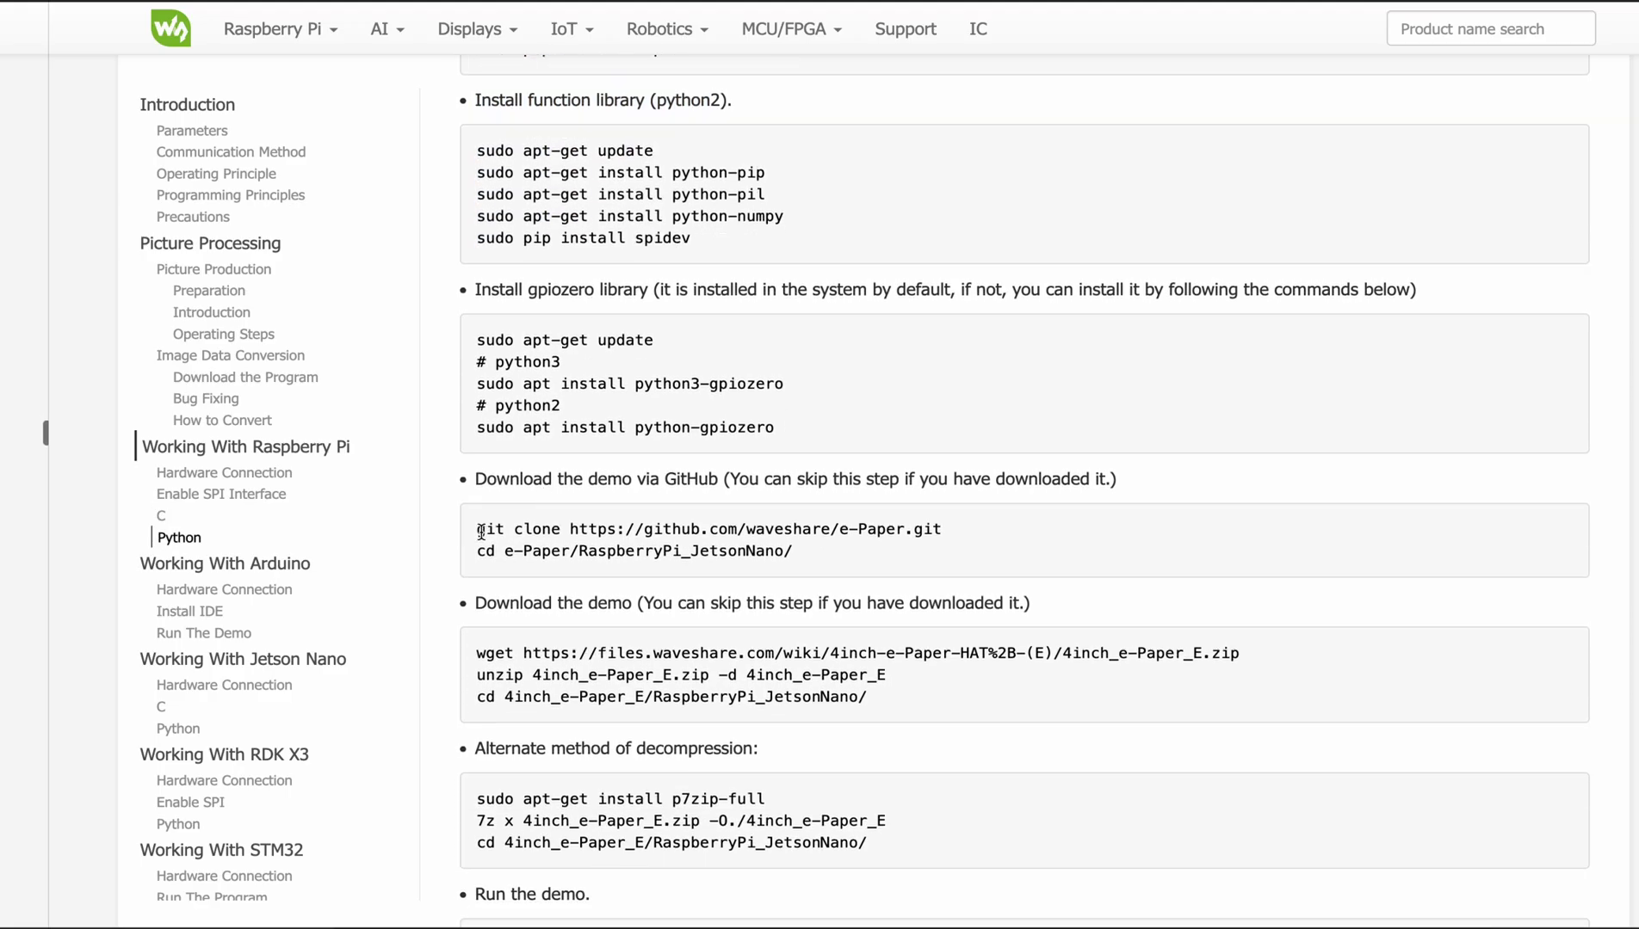
{"action": "scroll", "coordinate": [480, 532], "scroll_direction": "down", "scroll_amount": 1}
{"action": "scroll", "coordinate": [482, 535], "scroll_direction": "down", "scroll_amount": 2}
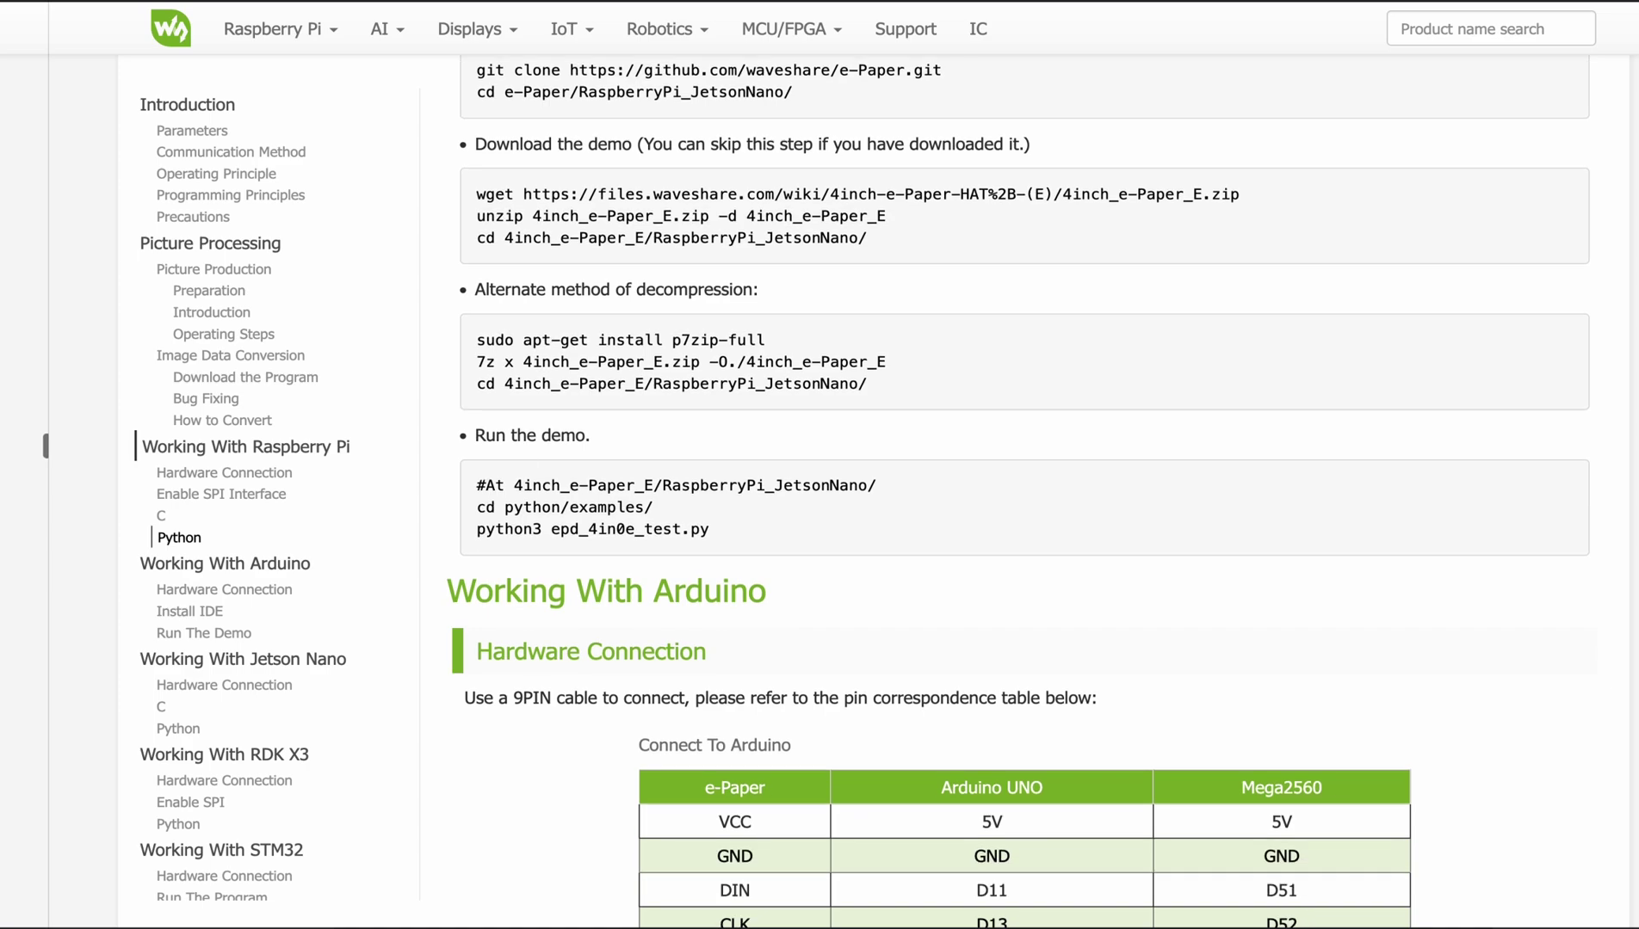